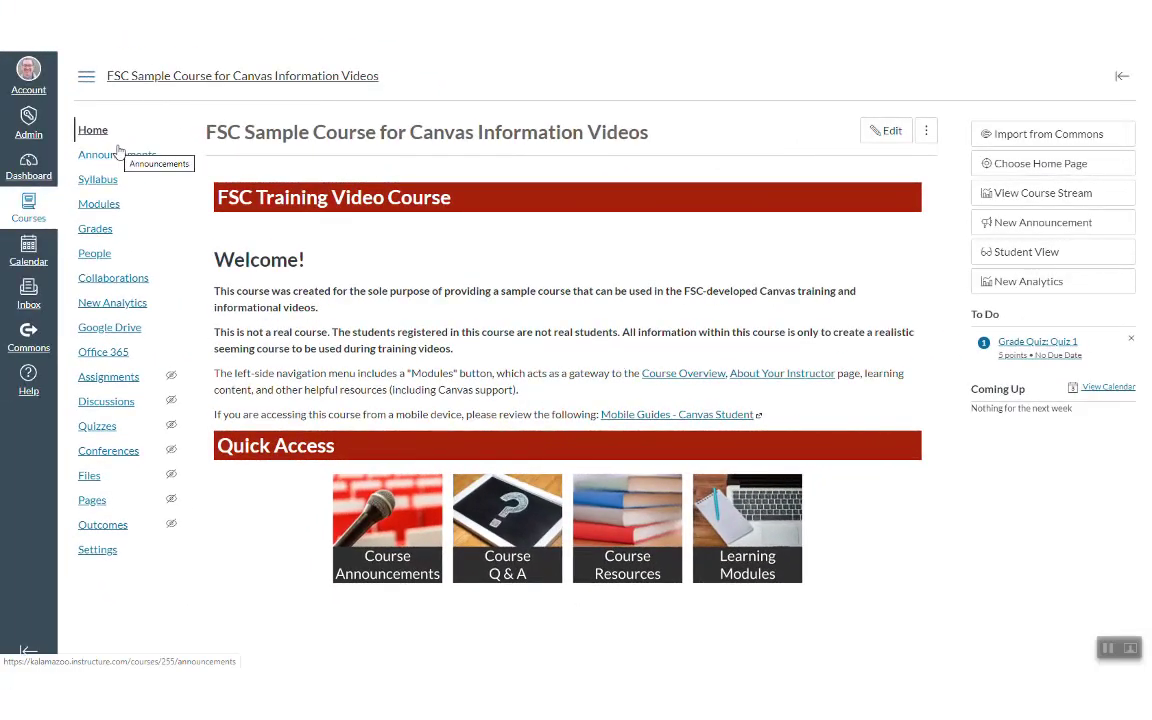
# - Move Panopto Video from the hidden navigation items to just below People, then save the navigation
pyautogui.click(98, 550)
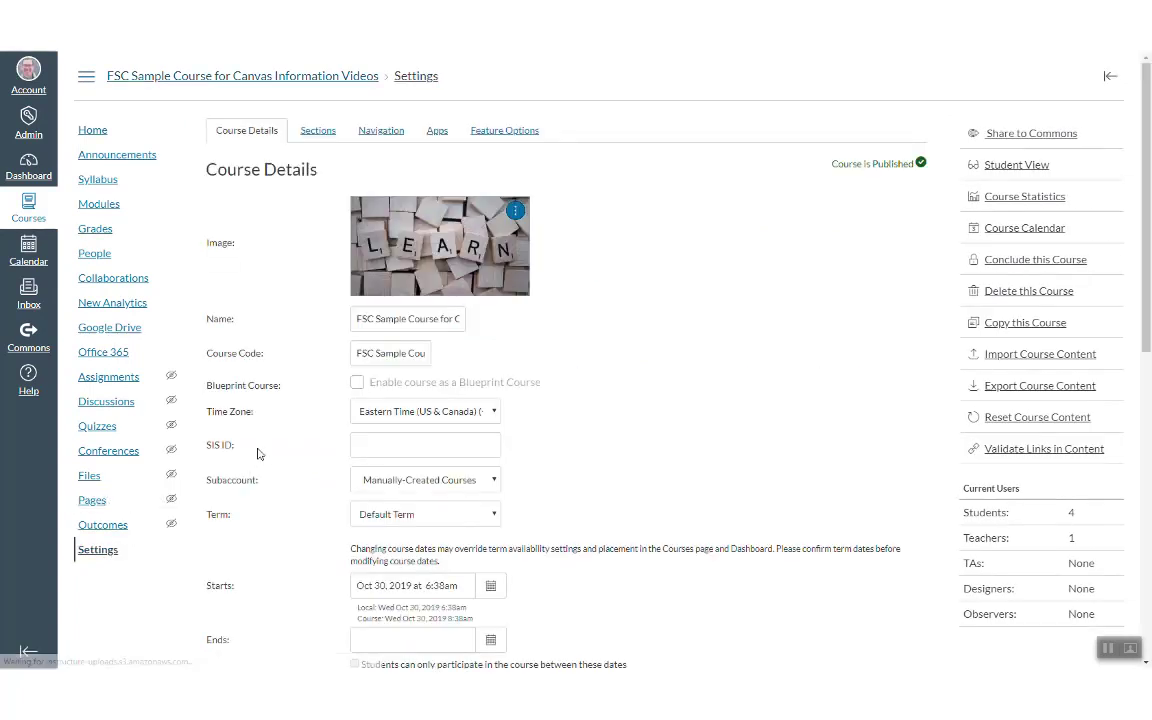
pyautogui.click(393, 133)
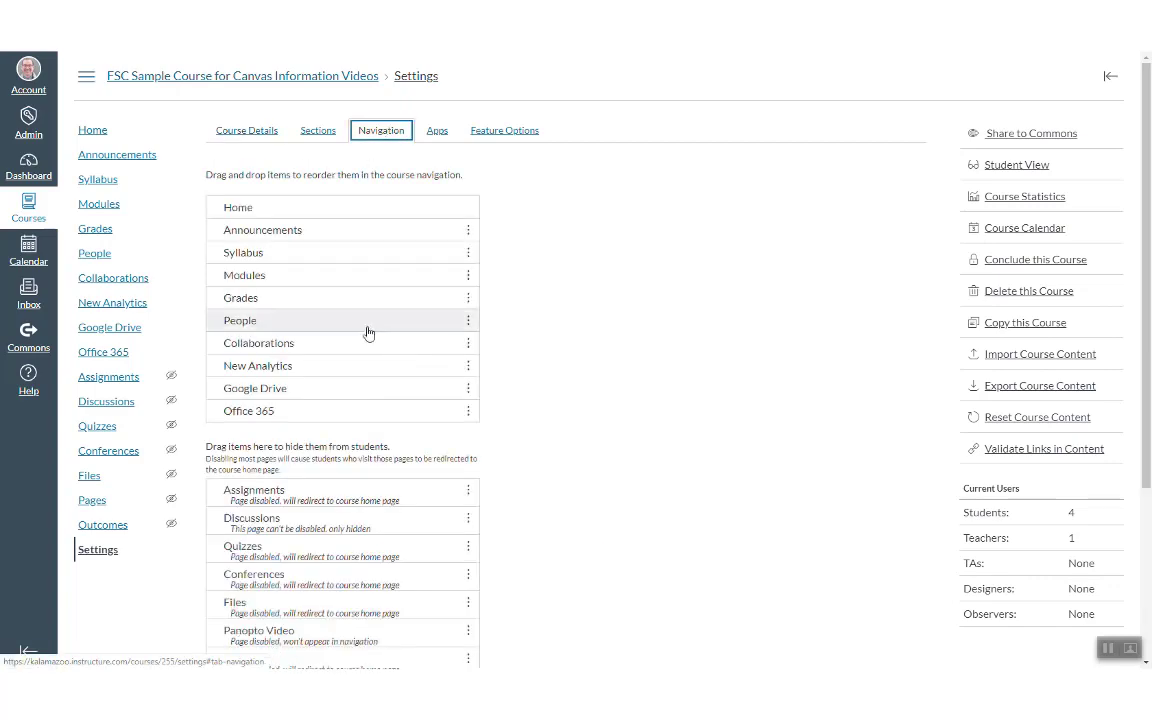
pyautogui.scroll(-4, 367, 333)
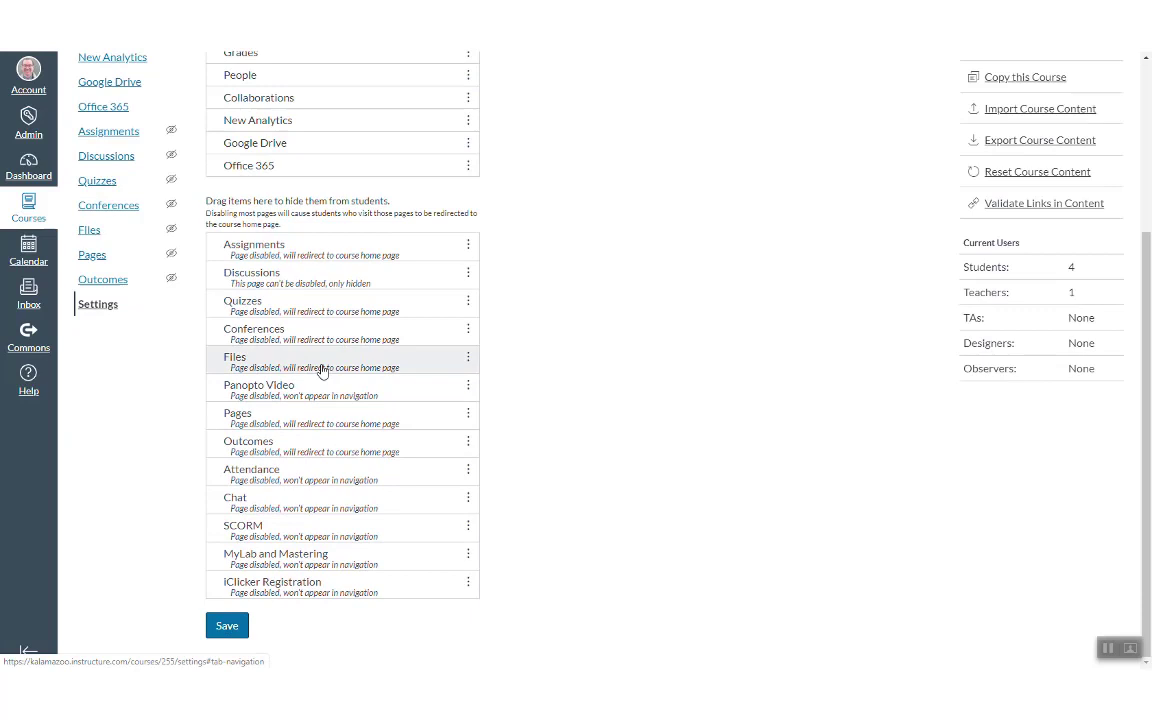
pyautogui.moveTo(262, 388); pyautogui.dragTo(285, 120)
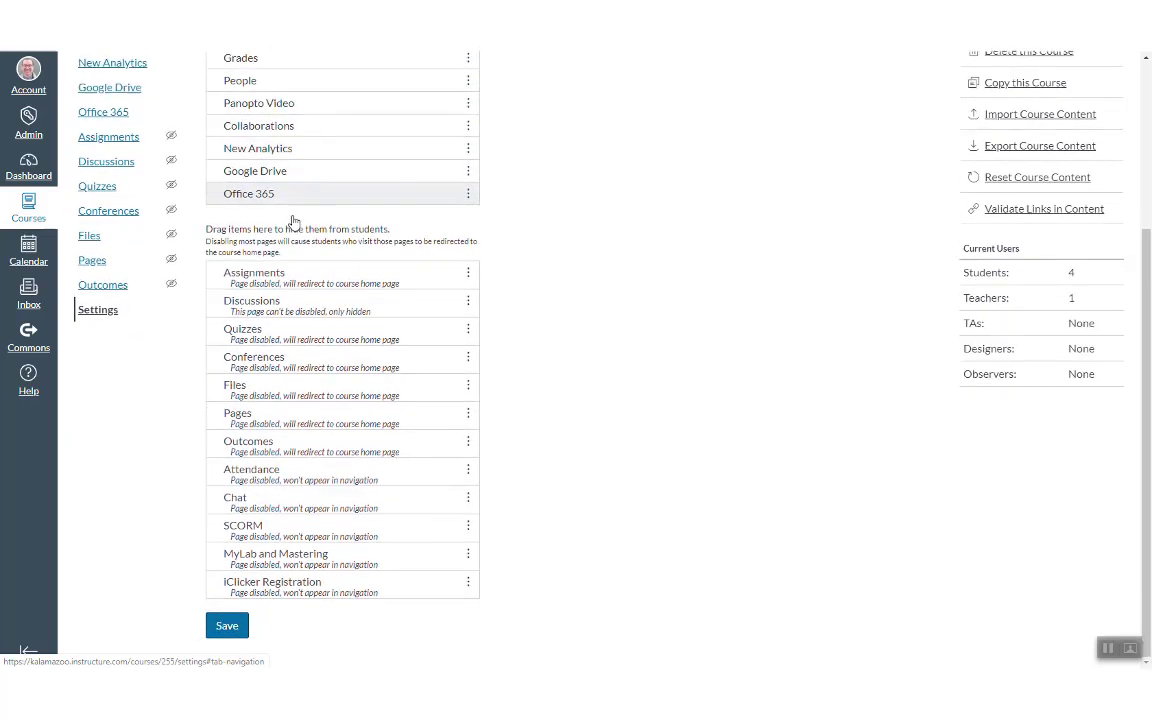
pyautogui.click(227, 625)
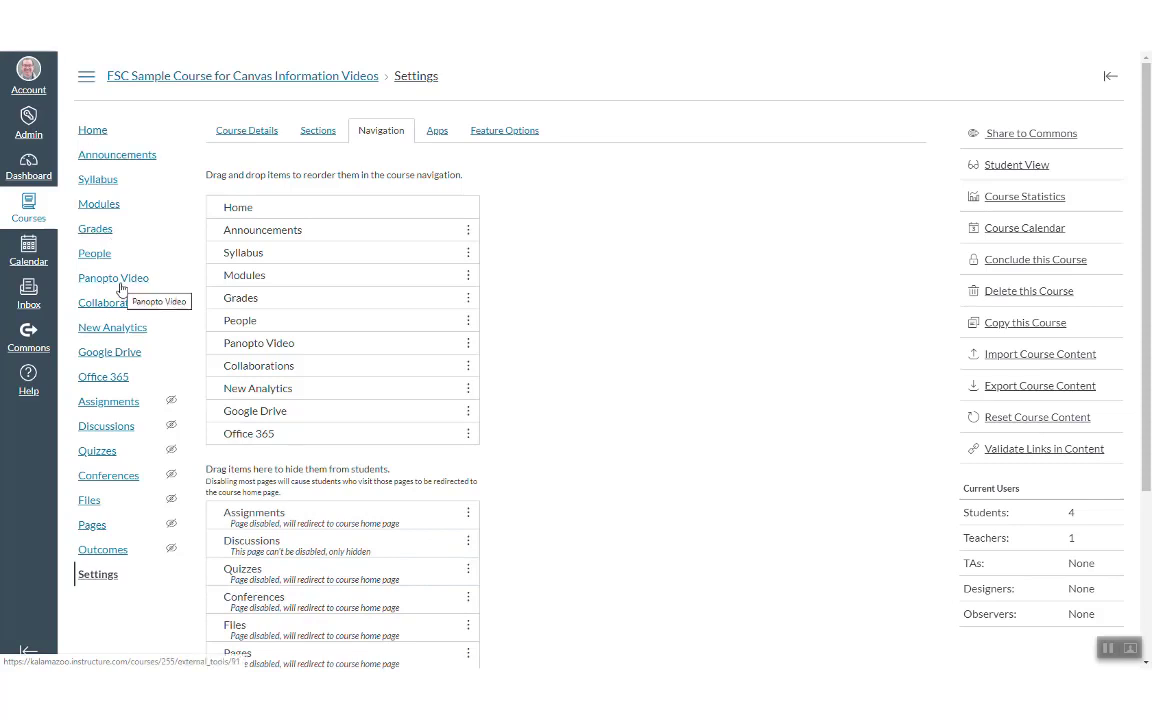
# - From the course's Panopto Video page, start a new recording session in the Panopto recorder
pyautogui.click(120, 288)
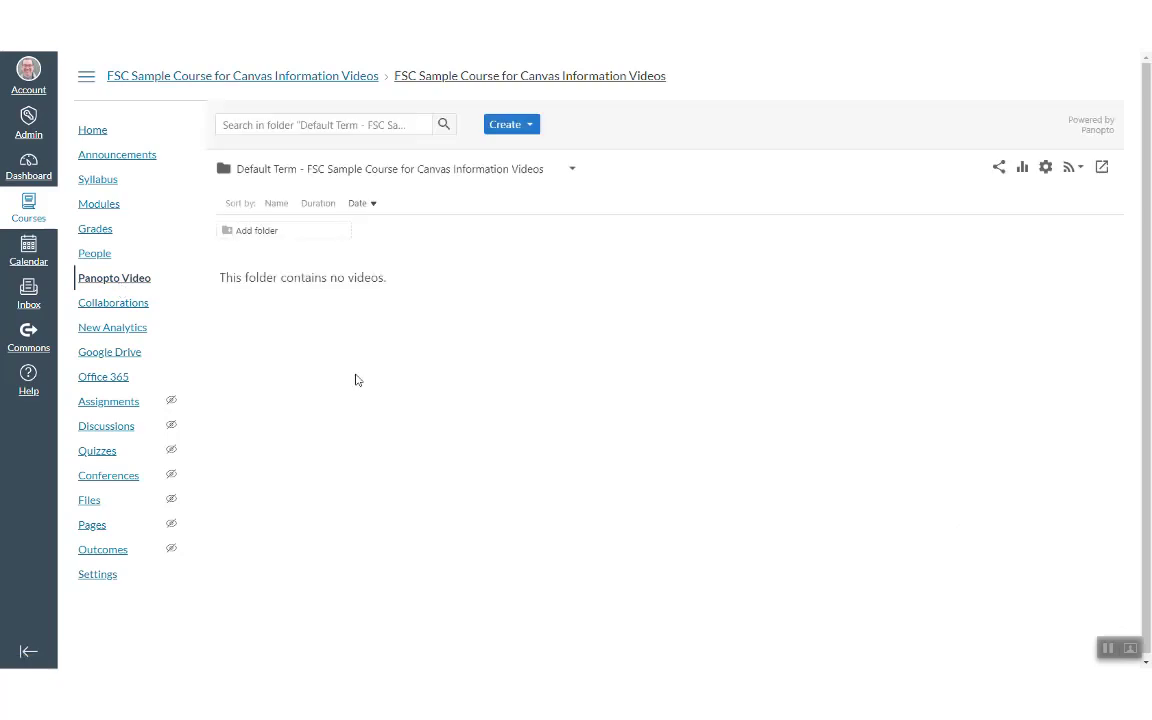
pyautogui.click(533, 126)
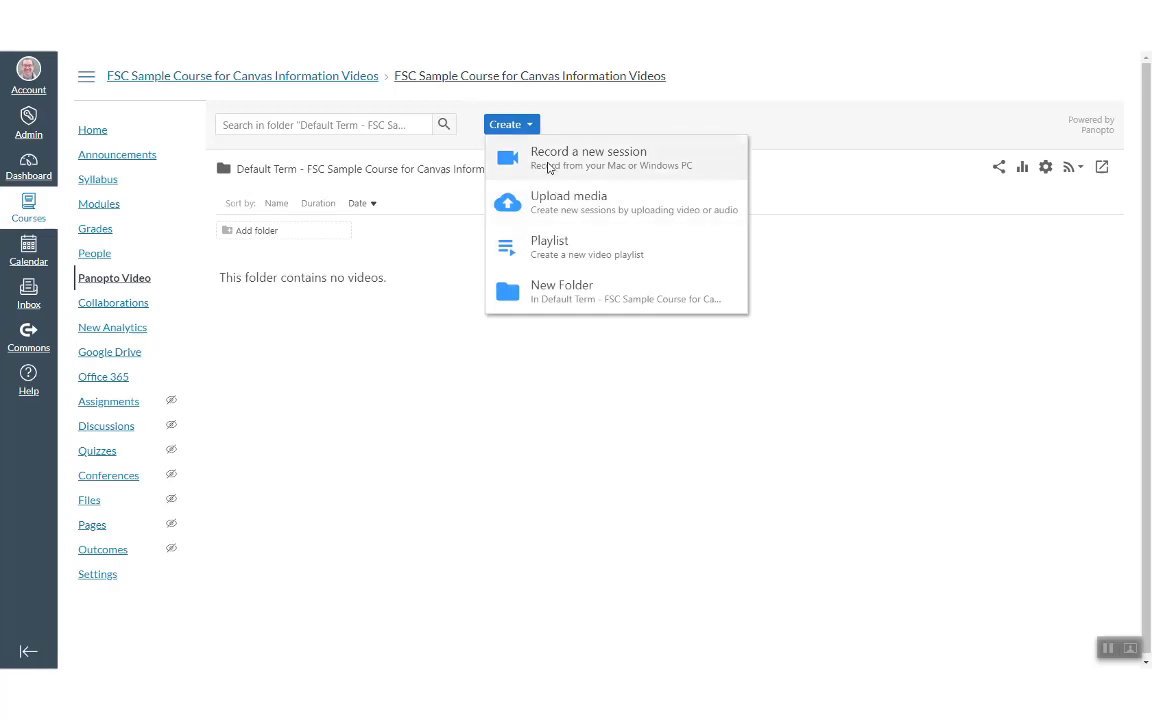
pyautogui.click(548, 168)
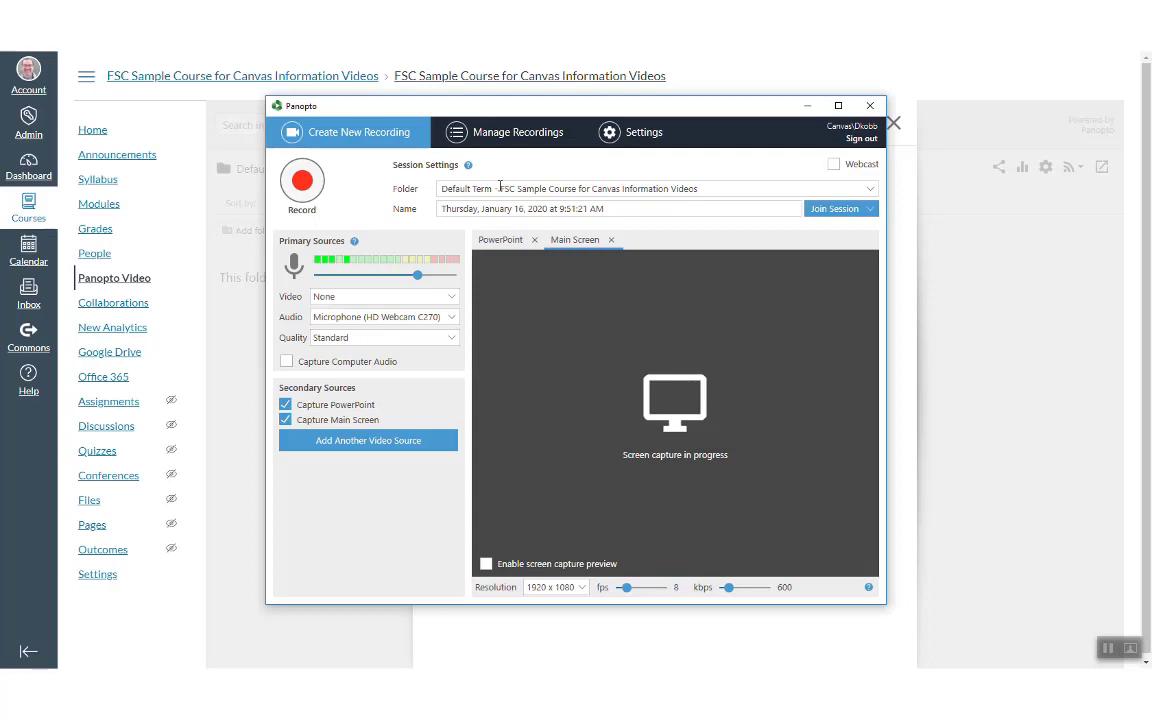
# - Set the recording folder to the course's Default Term folder and start recording the test session
pyautogui.click(713, 187)
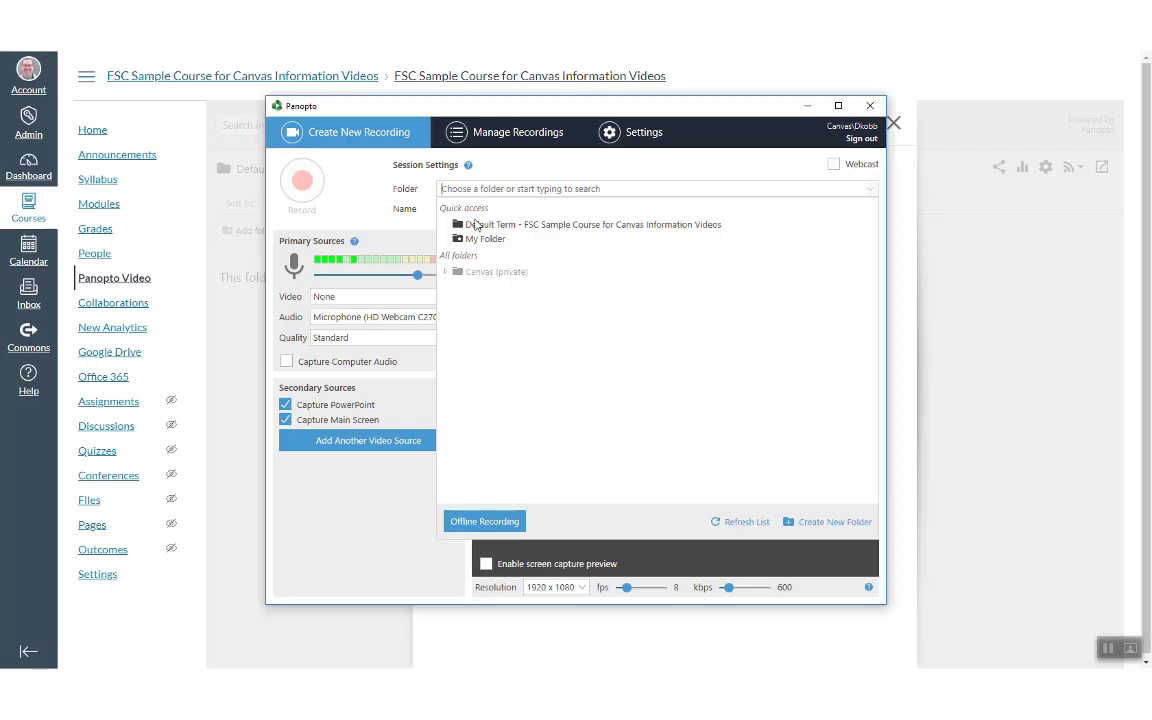
pyautogui.click(366, 191)
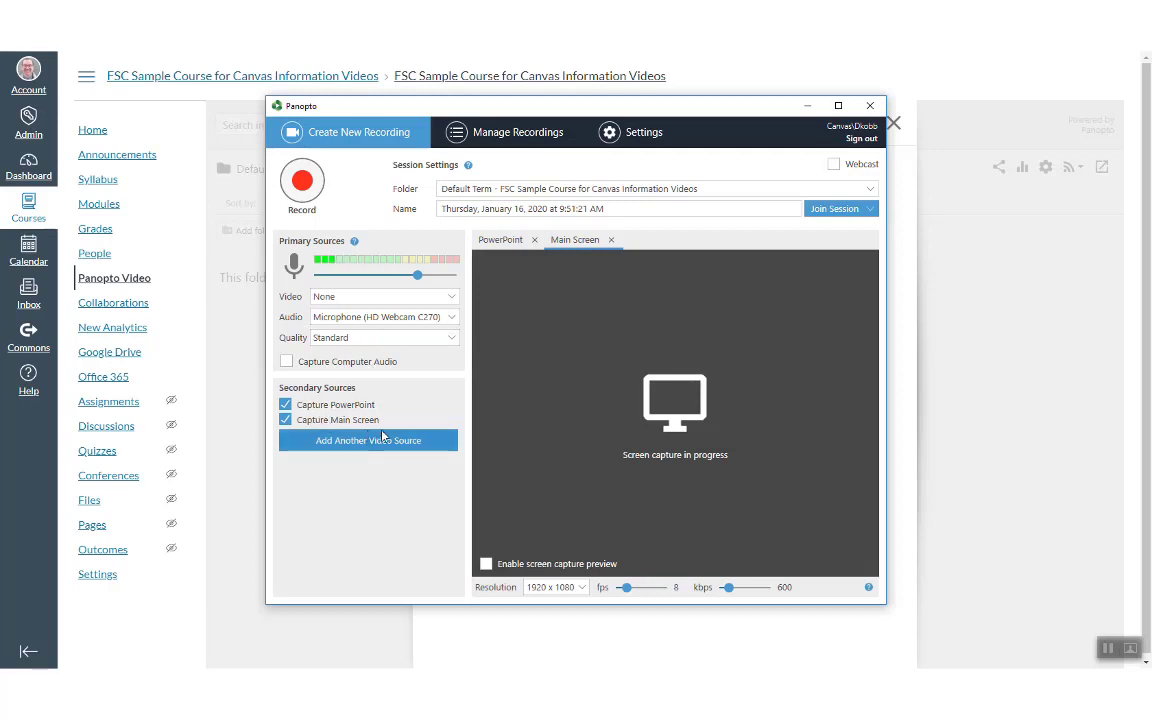
pyautogui.click(302, 181)
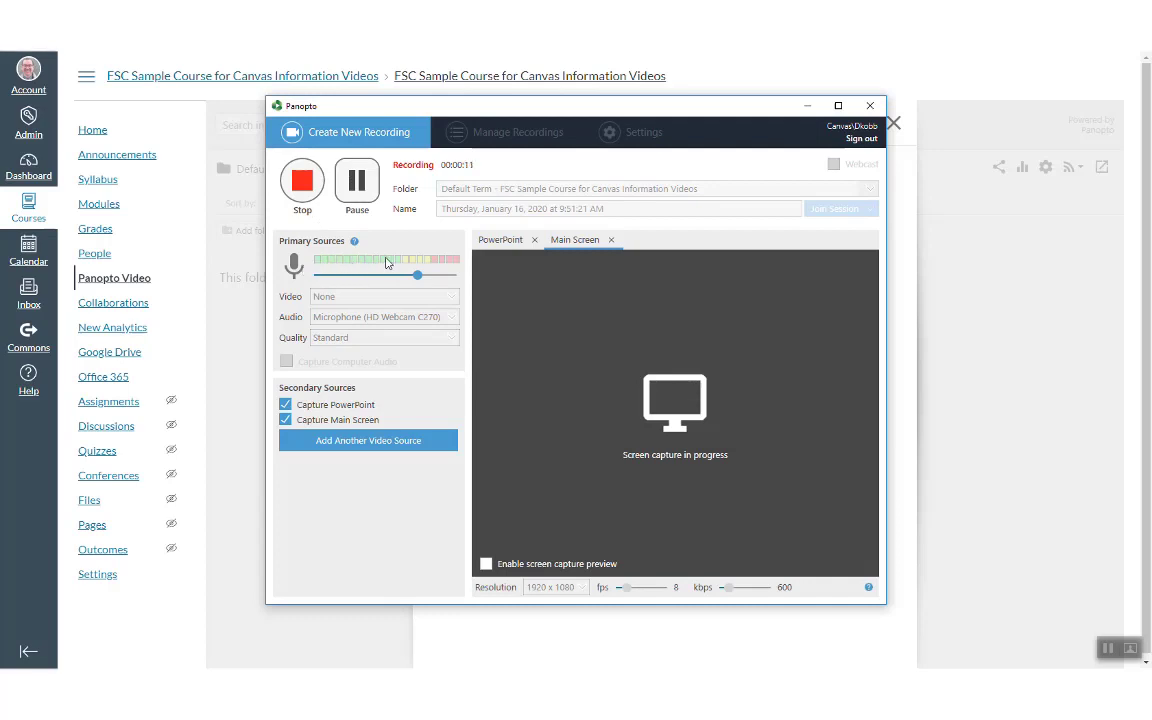
# - Stop the recording, describe it as 'Test', upload it, and close the Panopto recorder
pyautogui.click(296, 192)
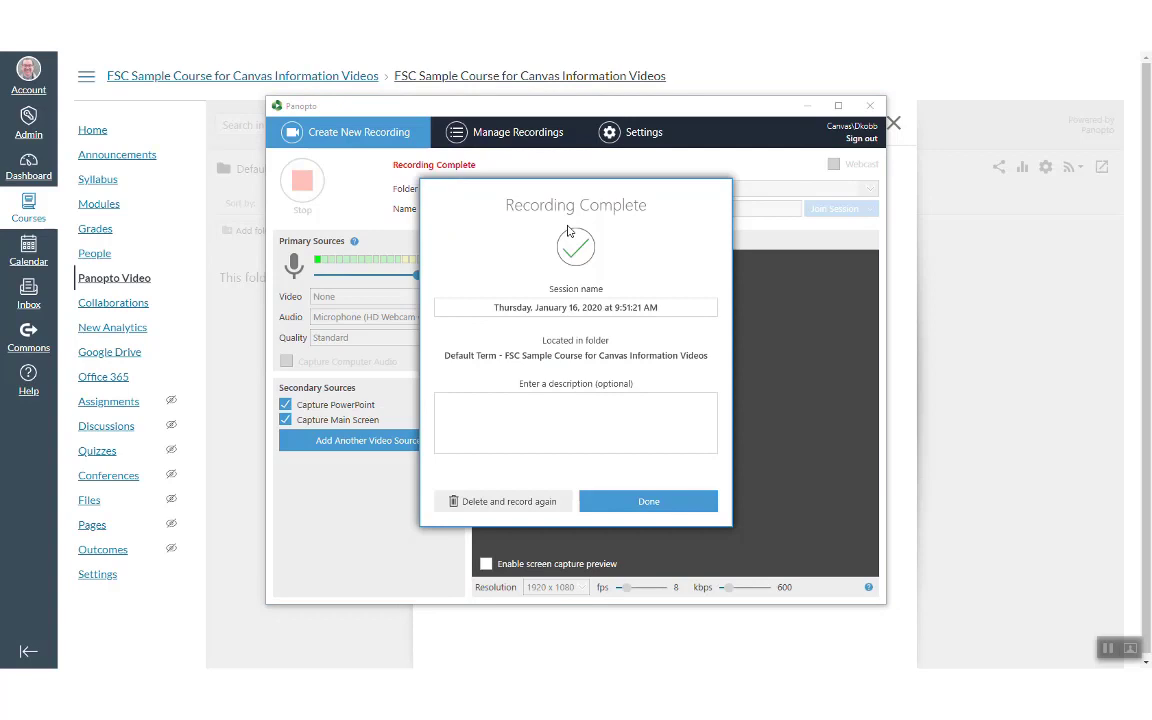
pyautogui.click(504, 421)
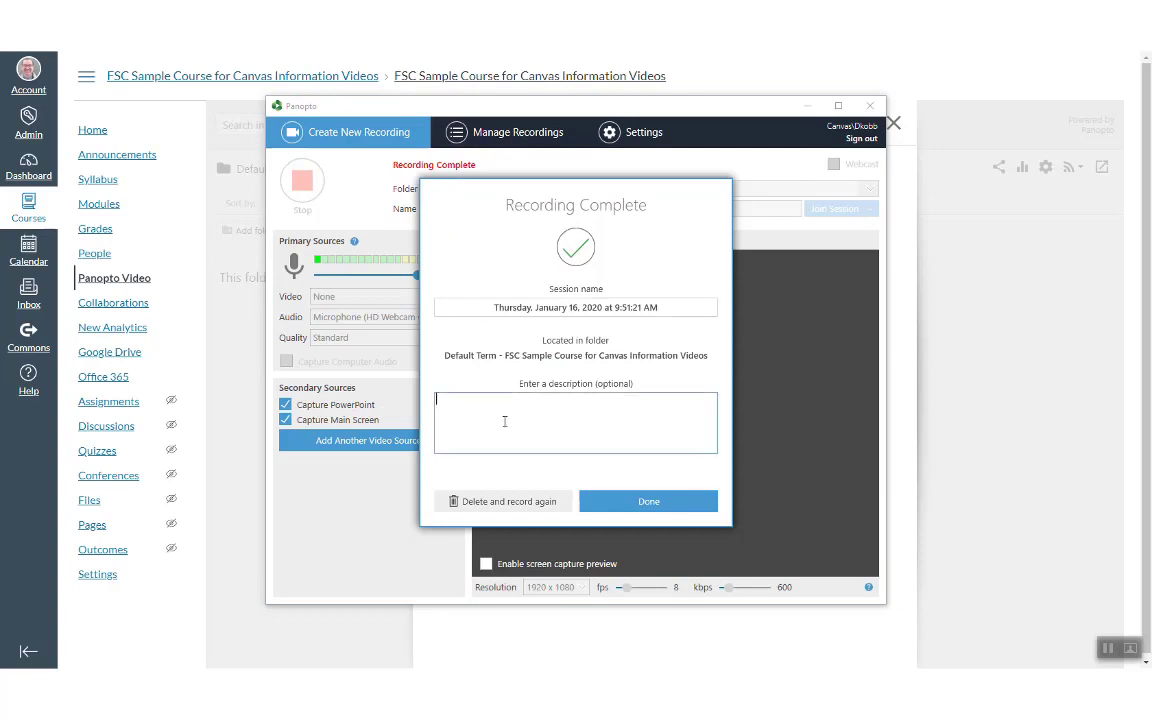
pyautogui.write('Test')
pyautogui.click(645, 502)
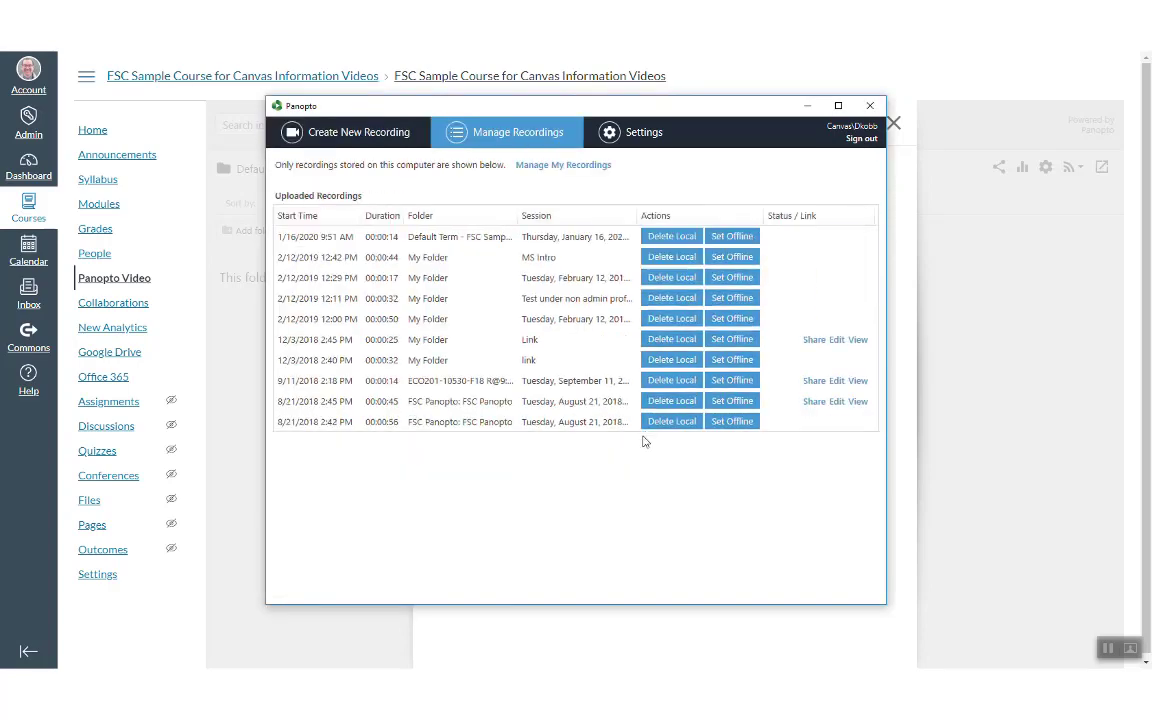
pyautogui.click(869, 105)
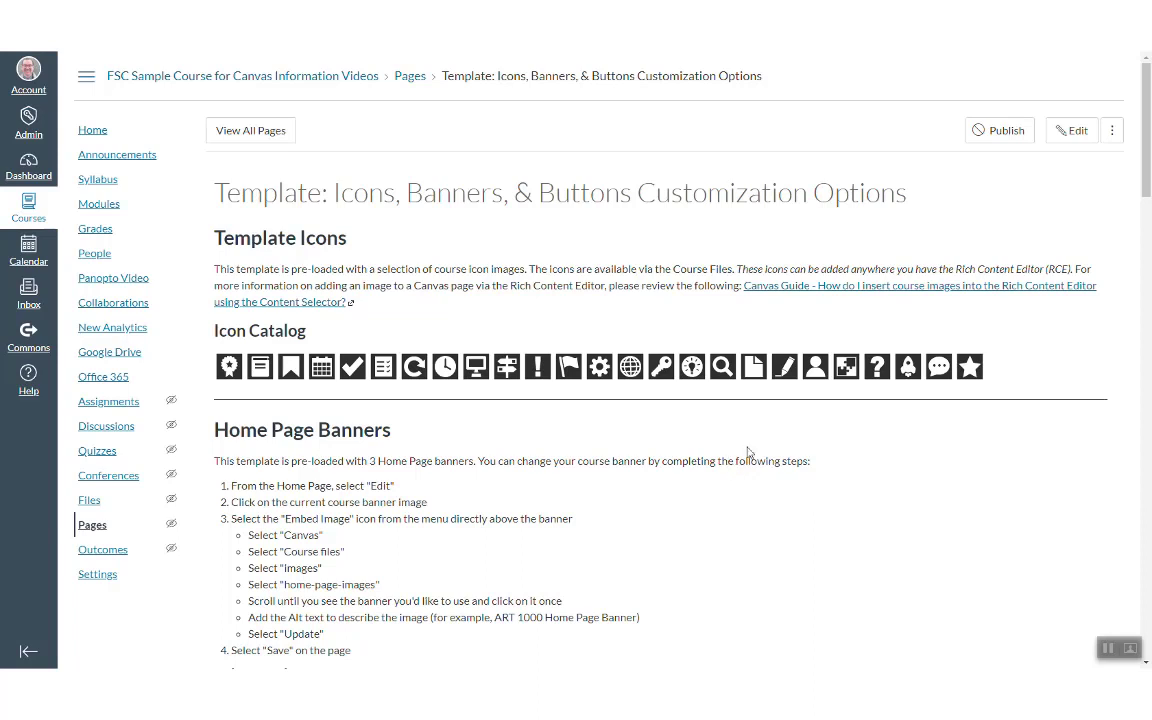
# - Edit the Icons, Banners, & Buttons template page and insert a blank line under the Template Icons heading
pyautogui.click(1075, 132)
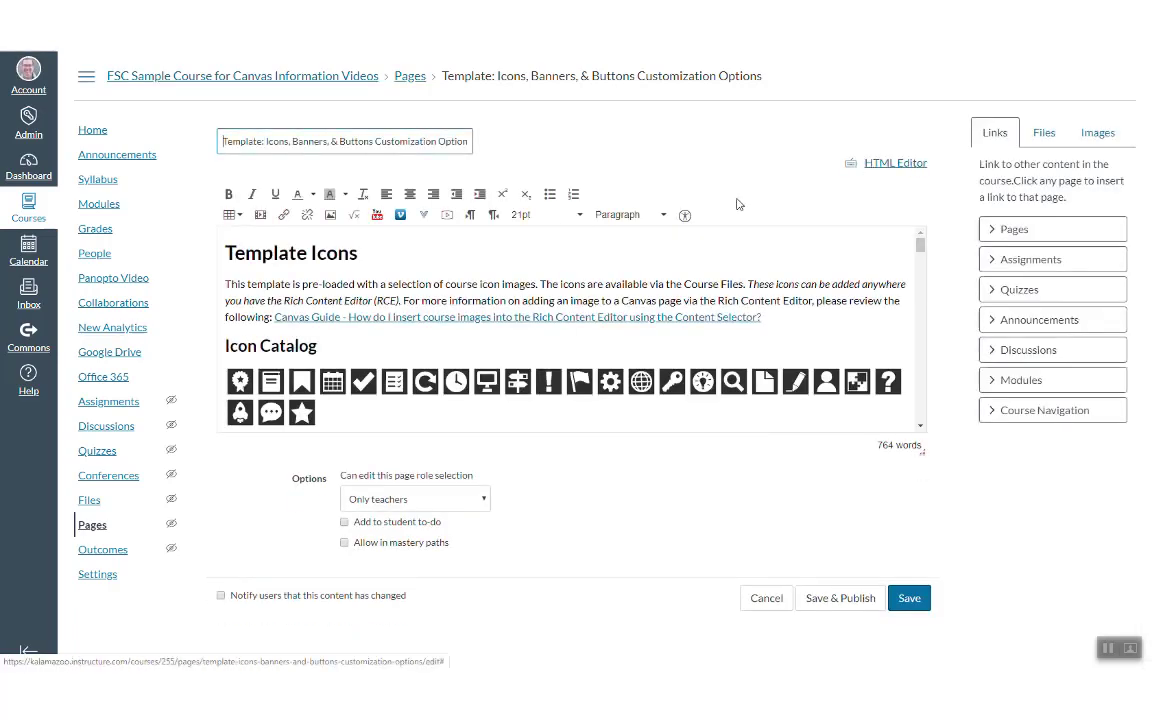
pyautogui.scroll(-6, 380, 300)
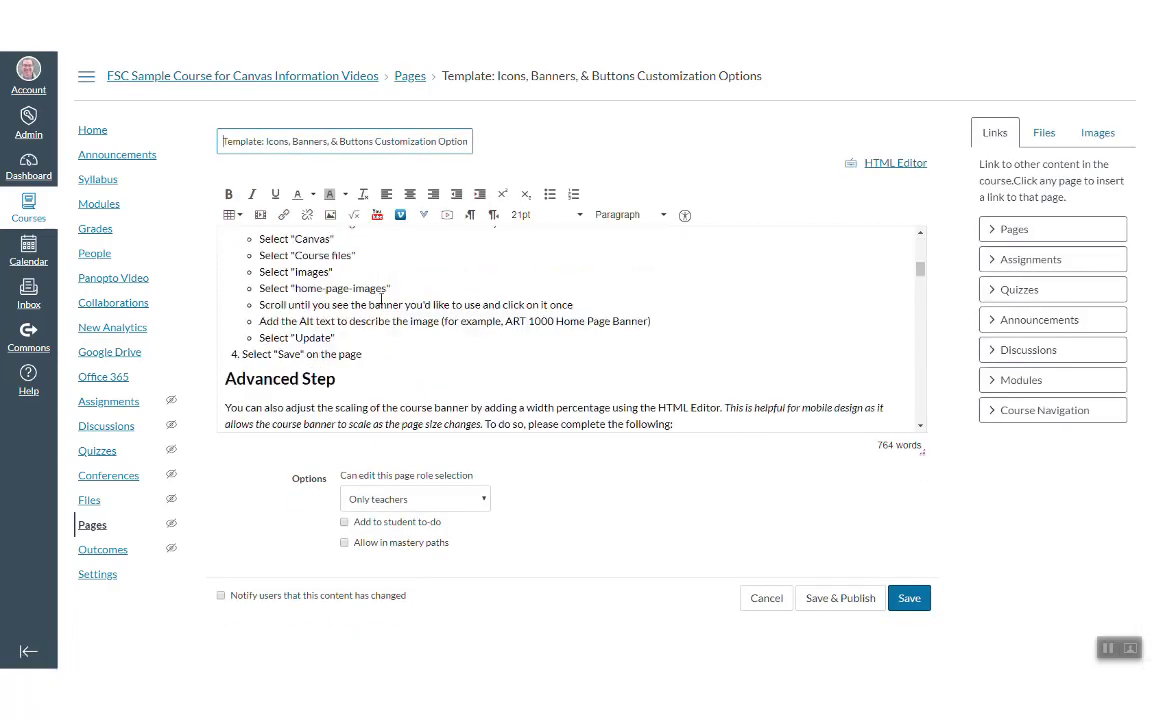
pyautogui.scroll(-15, 381, 300)
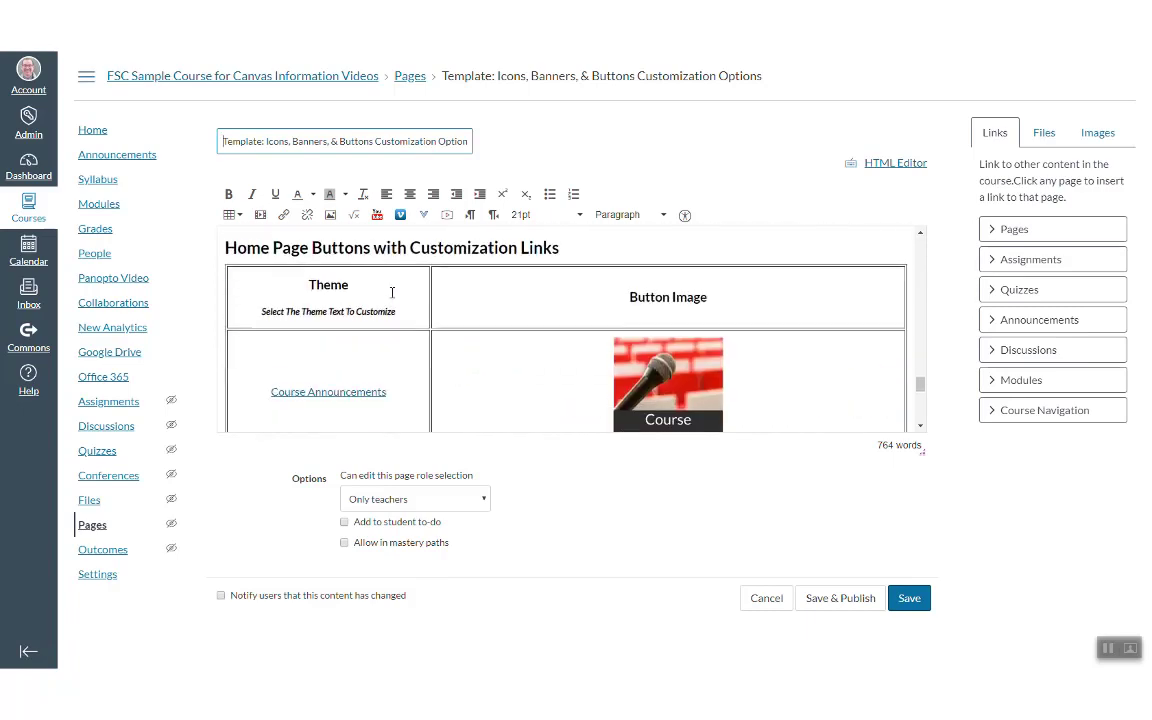
pyautogui.scroll(-3, 395, 291)
pyautogui.scroll(20, 397, 285)
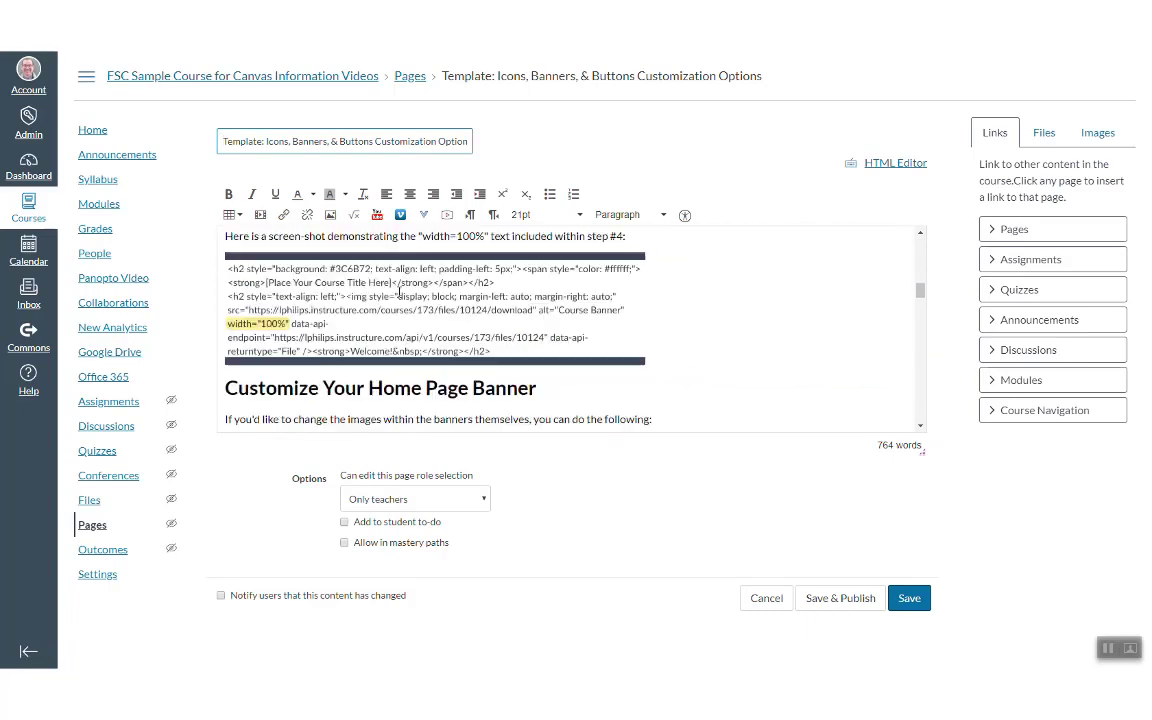
pyautogui.click(371, 255)
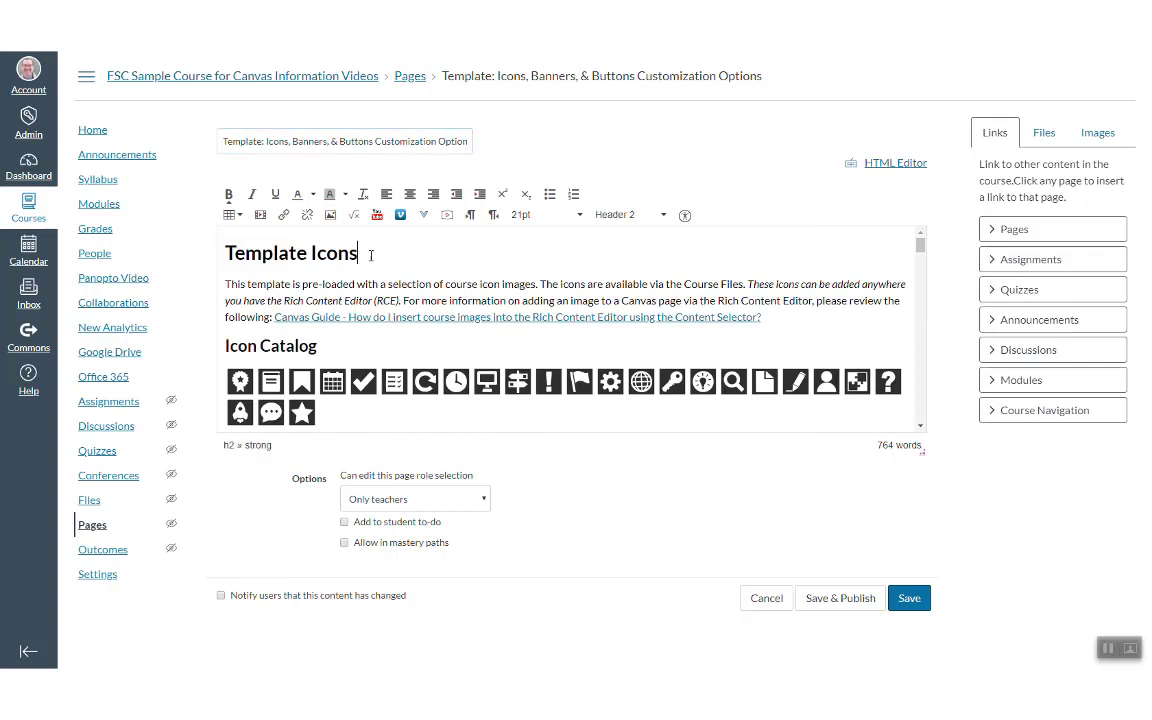
pyautogui.press('Return')
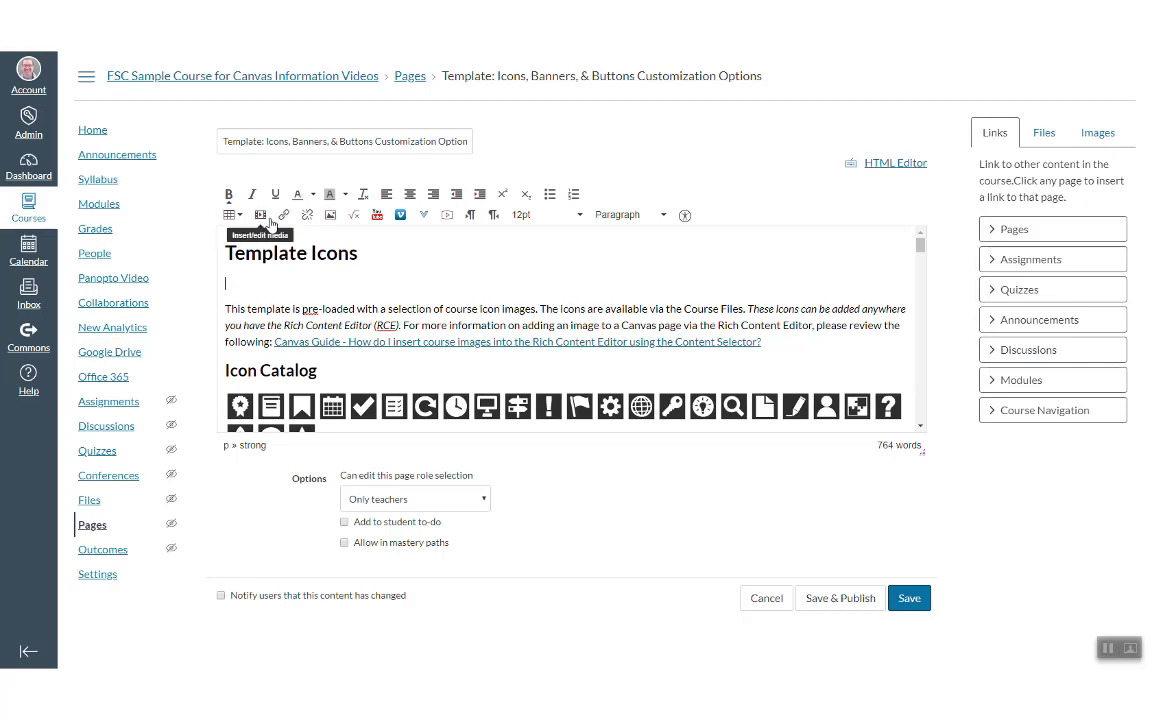
# - Insert the January 16, 2020 recording through the Panopto Video tool, starting at 0
pyautogui.click(425, 217)
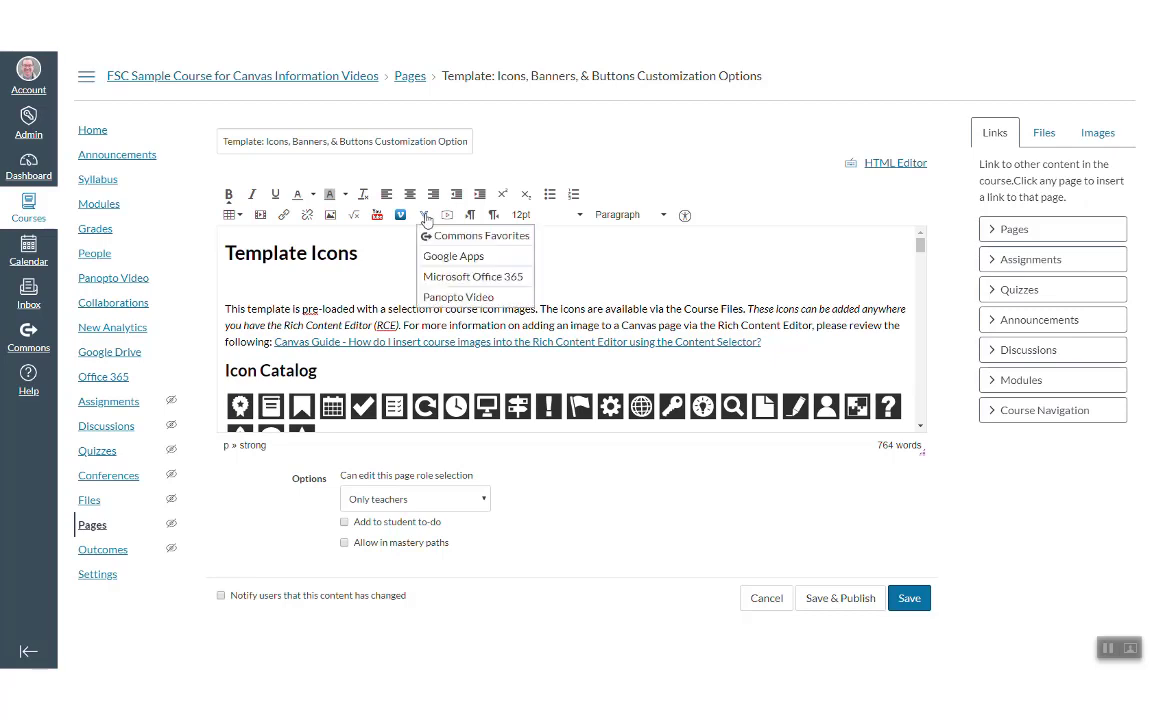
pyautogui.click(440, 299)
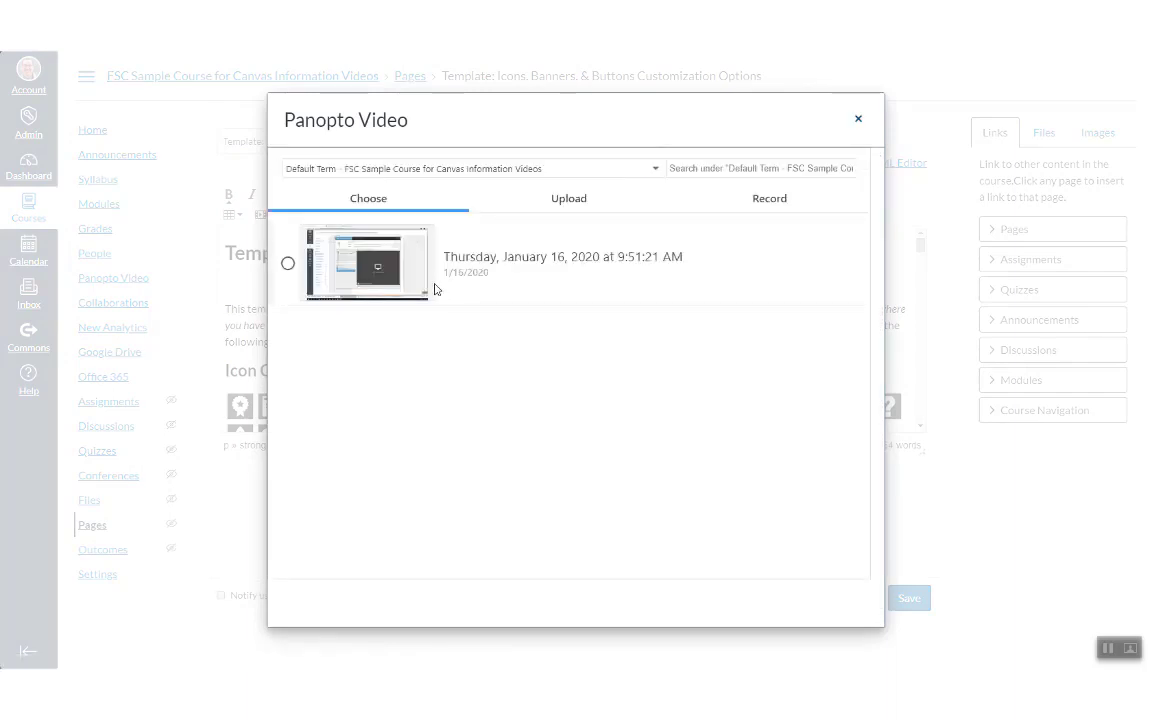
pyautogui.click(288, 264)
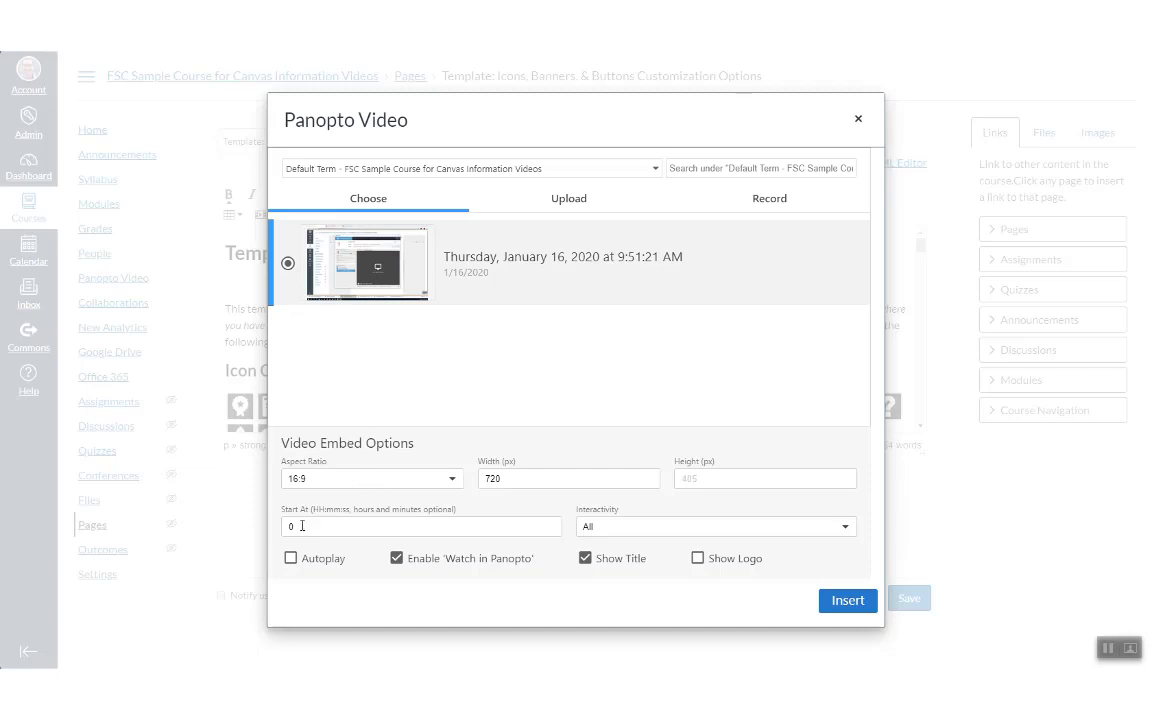
pyautogui.moveTo(302, 526); pyautogui.dragTo(272, 530)
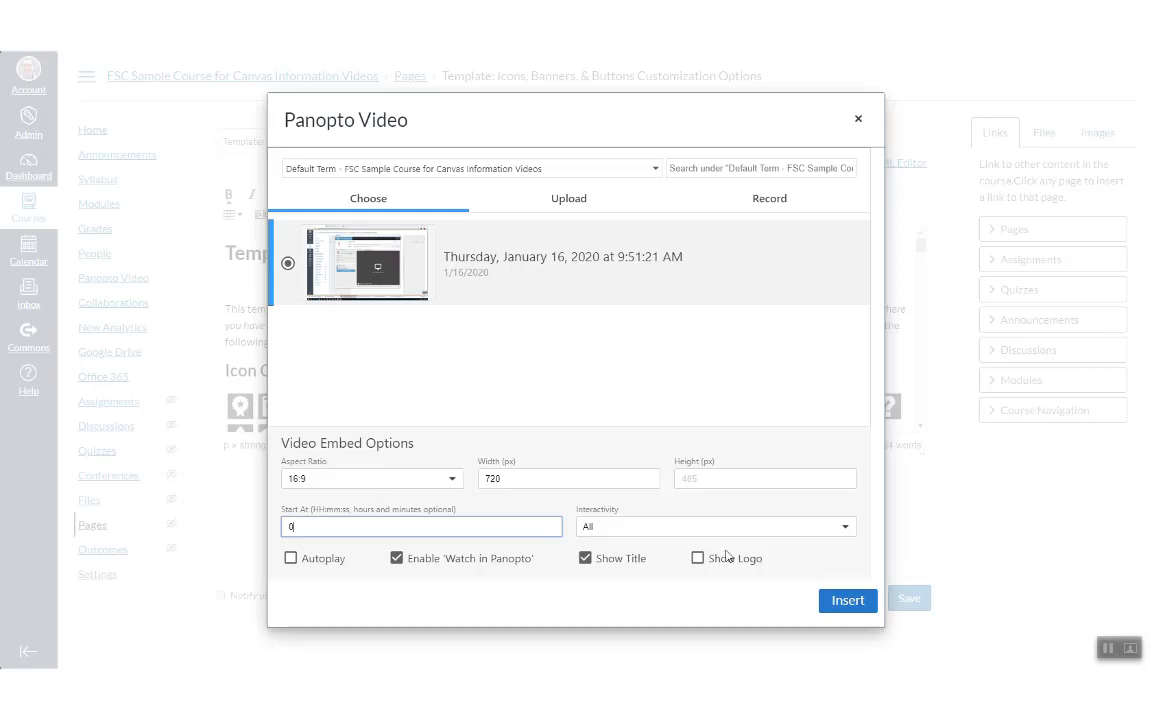
pyautogui.click(840, 600)
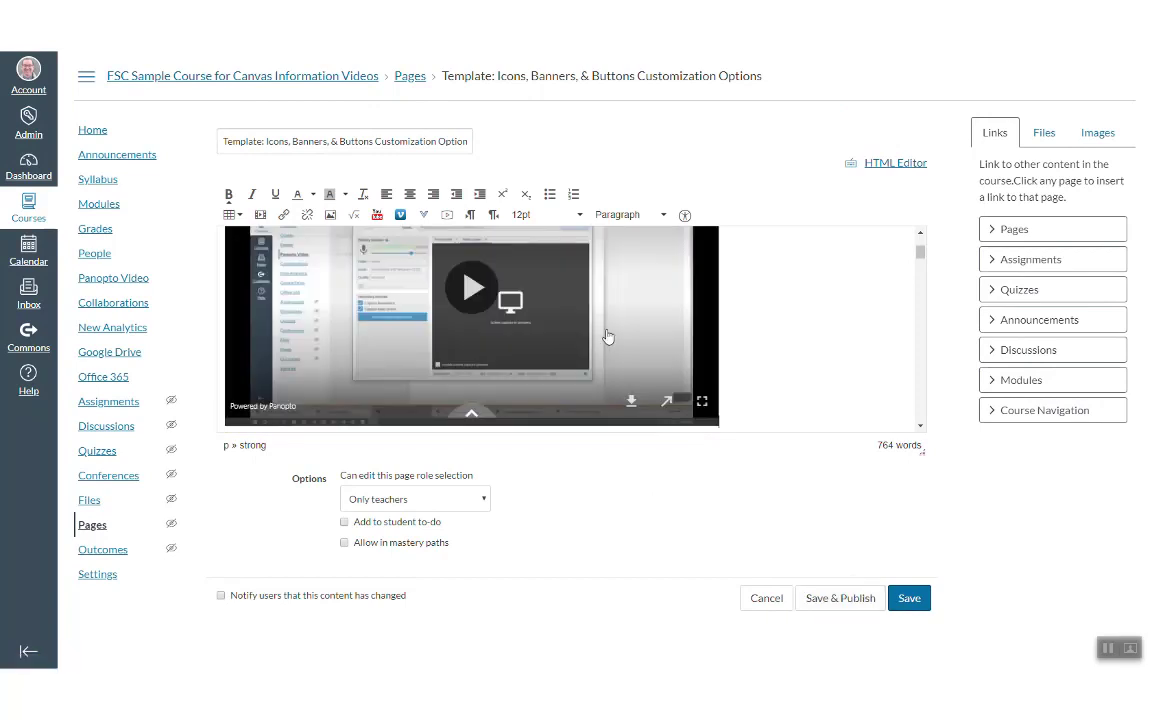
# - Save the page, then play the embedded recording for a few seconds and pause it
pyautogui.click(912, 604)
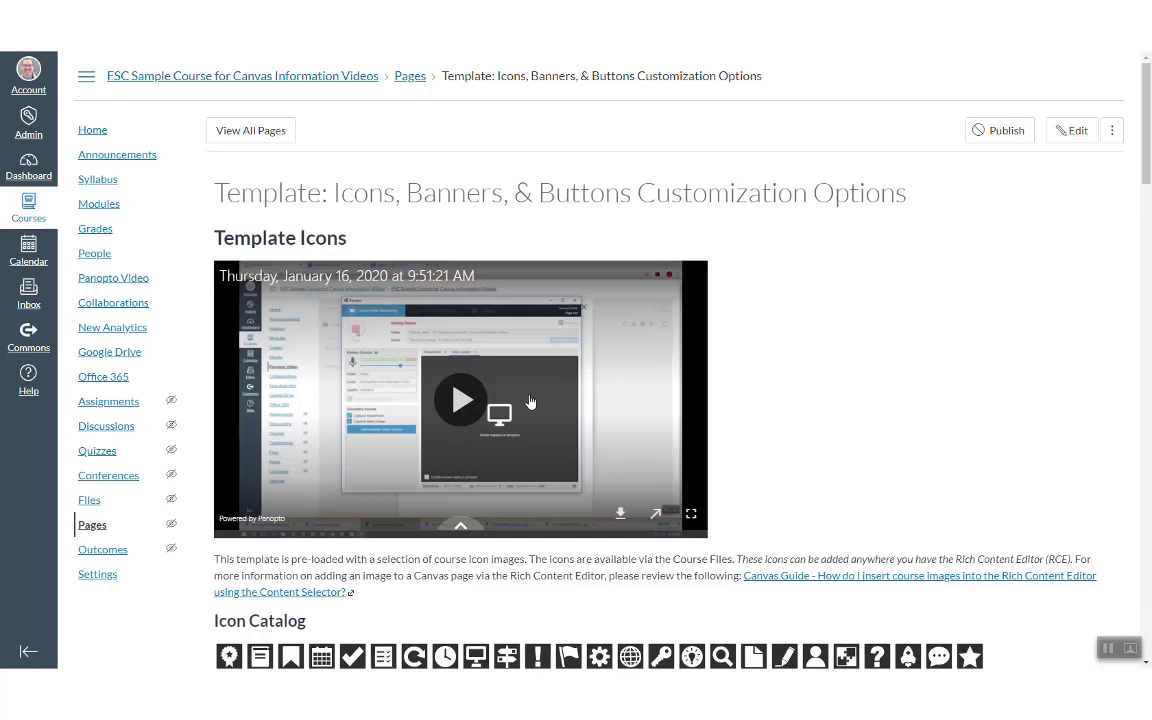
pyautogui.click(460, 400)
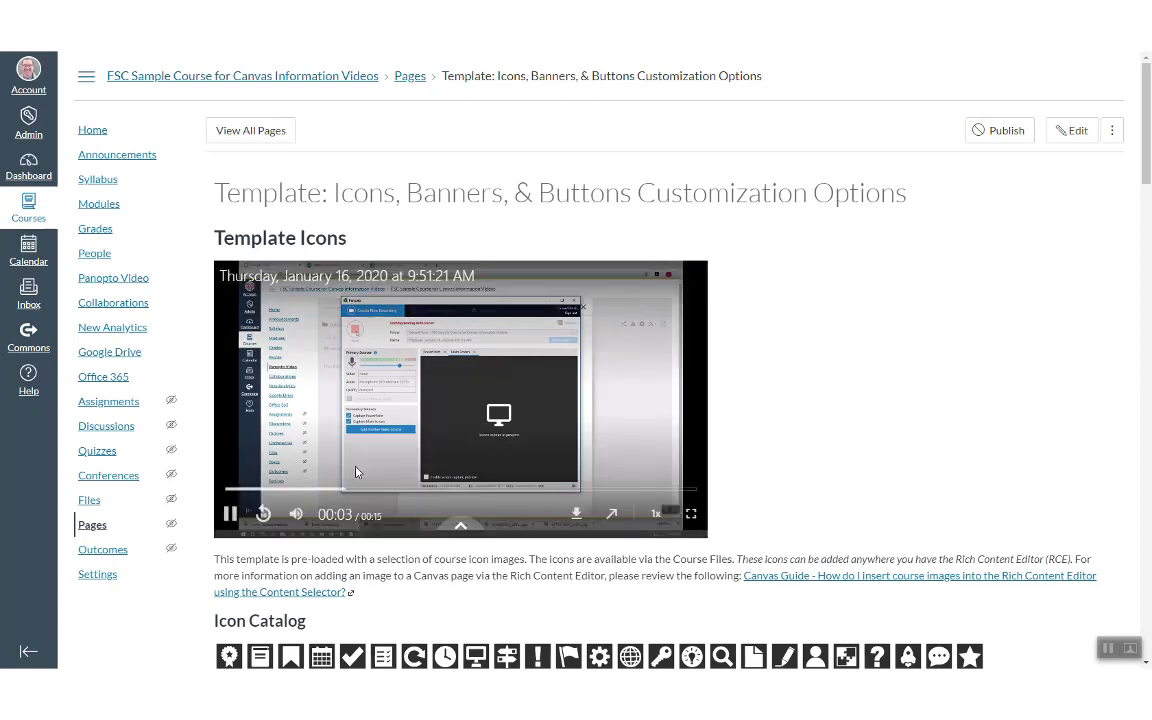
pyautogui.click(229, 514)
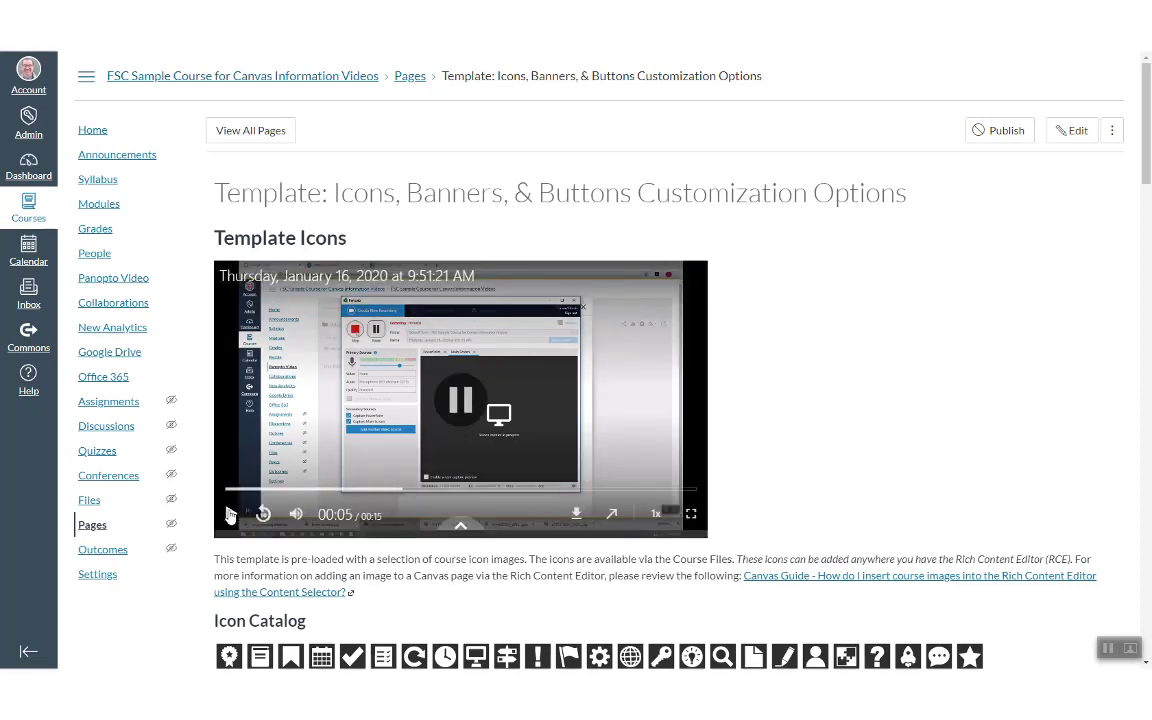